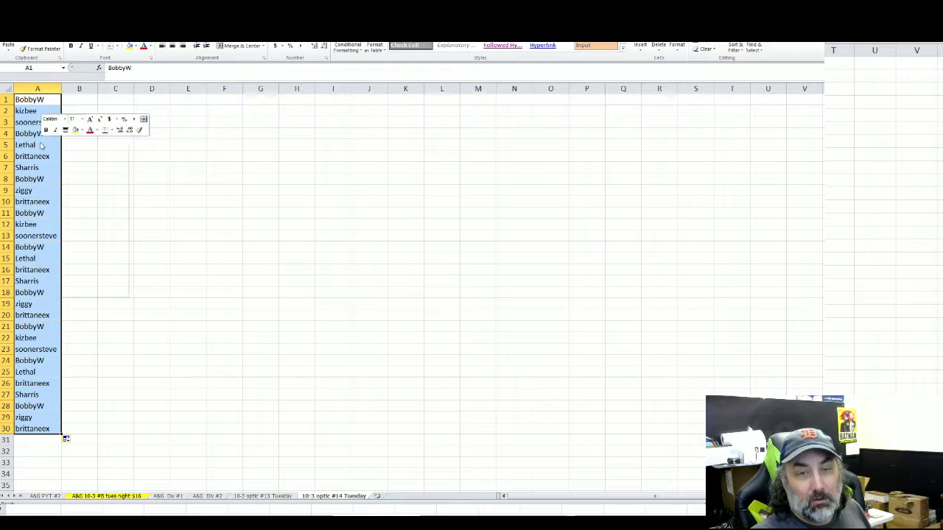
# - Copy the 30 entrants in column A and paste them into the RANDOM.ORG List Randomizer form as list items
pyautogui.click(63, 161)
pyautogui.hotkey('alt', 'Tab')
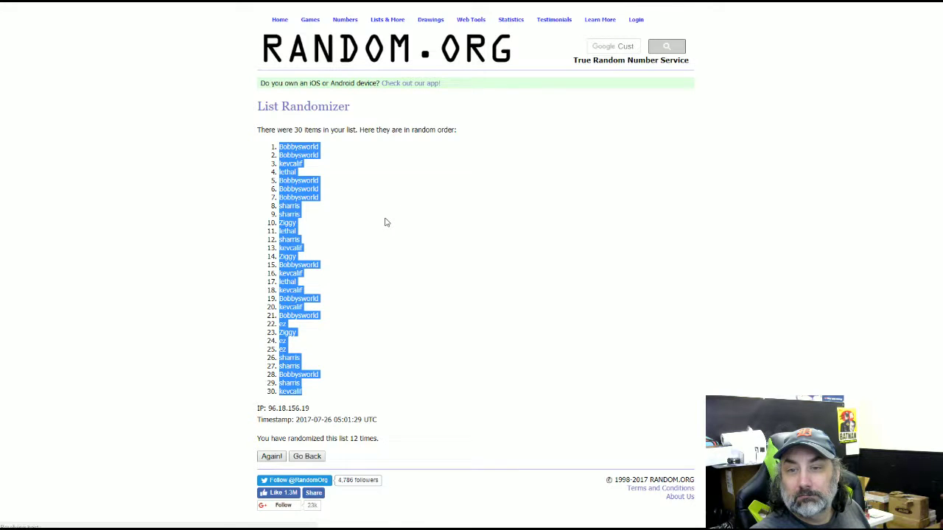
pyautogui.hotkey('alt', 'Left')
pyautogui.rightClick(333, 219)
pyautogui.click(359, 277)
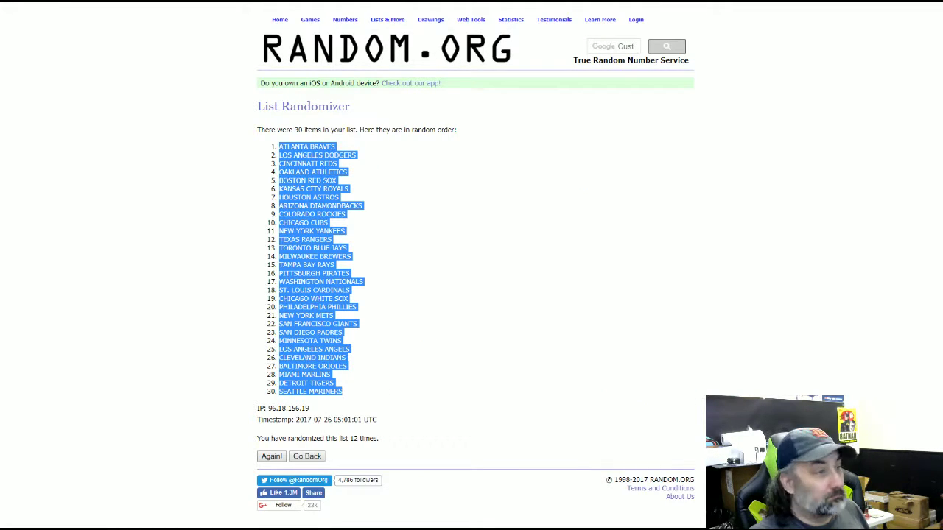
# - Return from the old team results to the empty List Randomizer form and paste in the MLB team list
pyautogui.hotkey('alt', 'Tab')
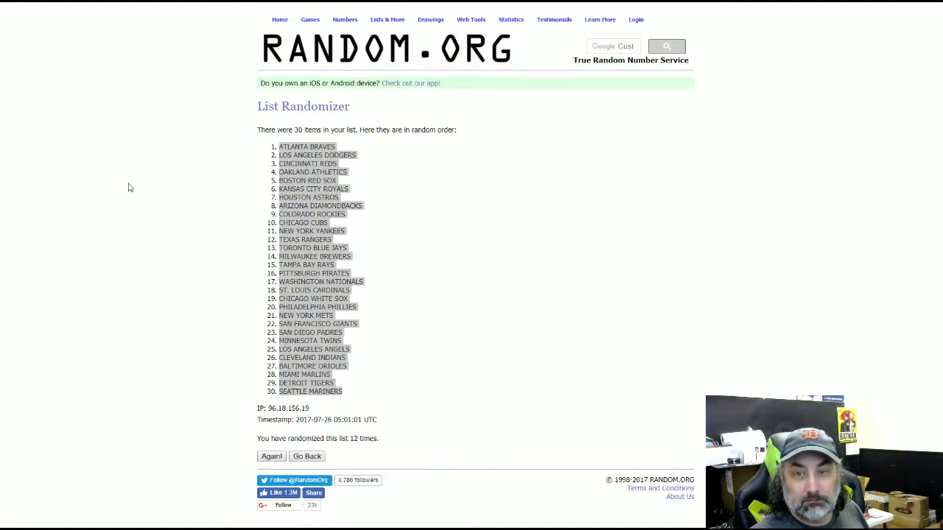
pyautogui.hotkey('alt', 'Tab')
pyautogui.click(170, 179)
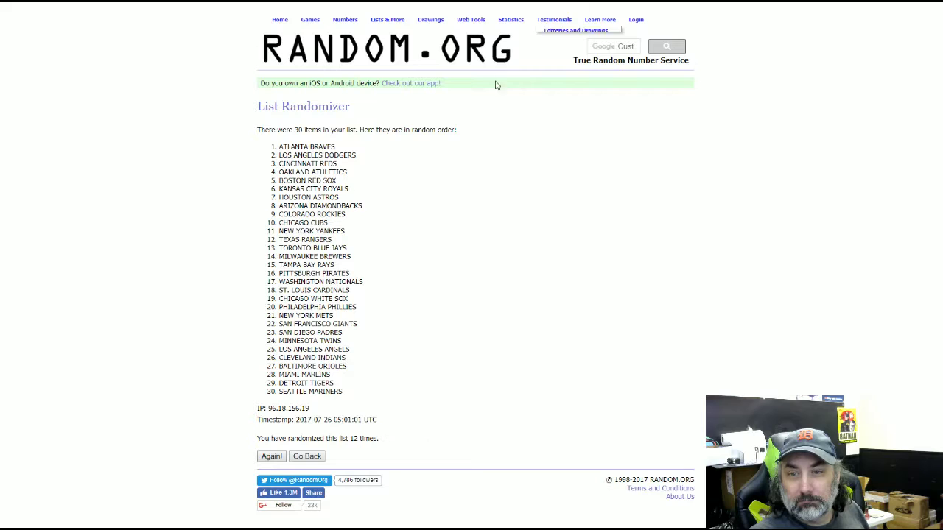
pyautogui.hotkey('alt', 'Left')
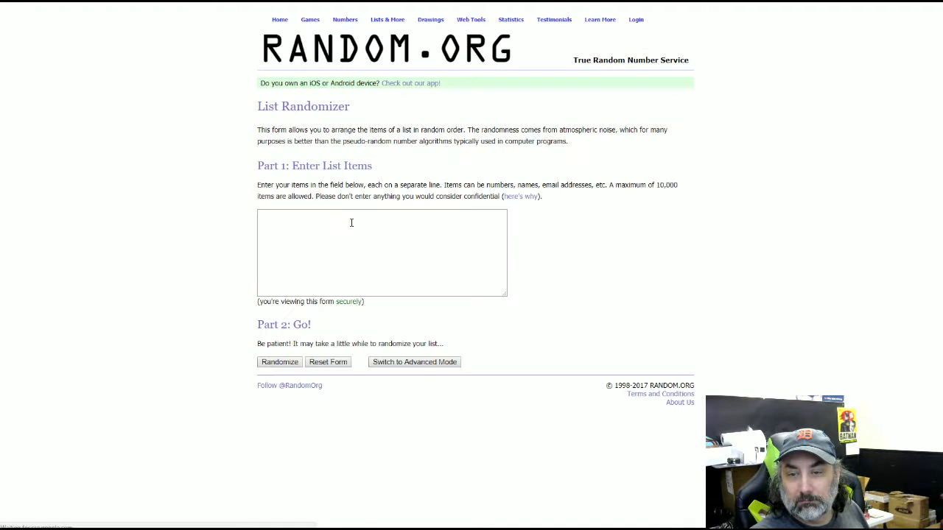
pyautogui.rightClick(358, 224)
pyautogui.click(368, 281)
pyautogui.click(156, 225)
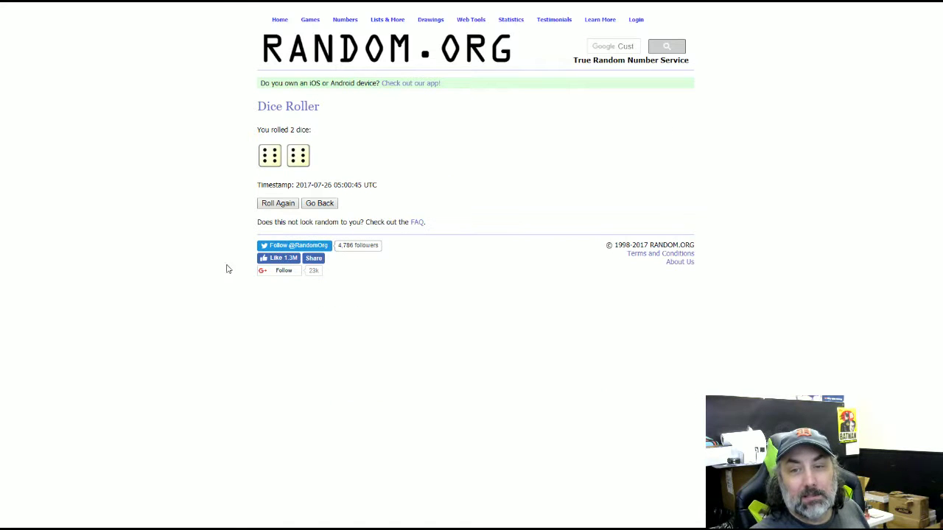
# - Roll the two dice again in the Dice Roller
pyautogui.click(268, 208)
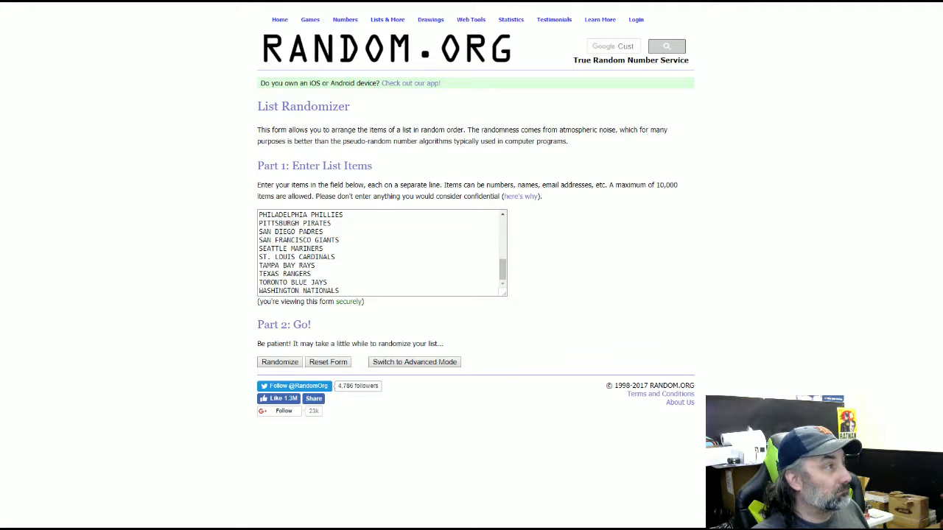
pyautogui.hotkey('ctrl', 'a')
pyautogui.hotkey('ctrl', 'v')
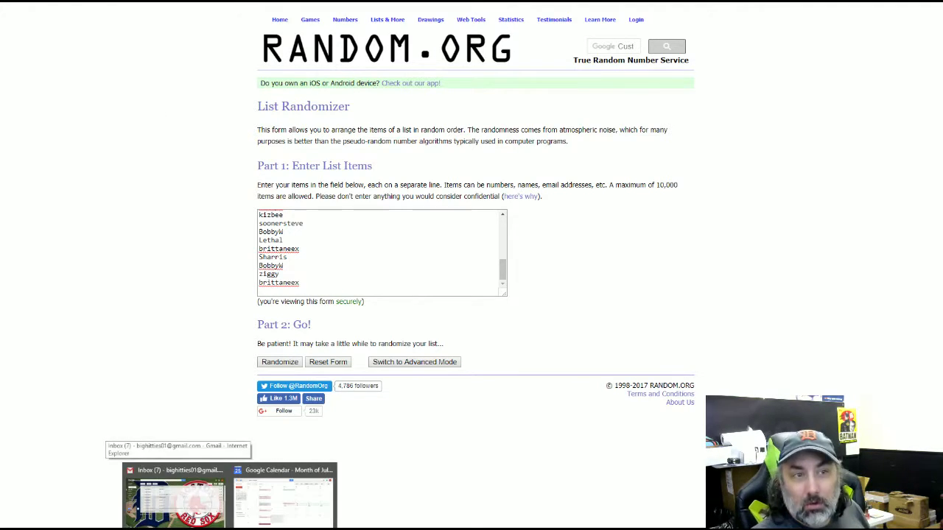
# - In Excel's Book2, undo the fill in column A to review the ten original entries, and fill them down to row 30 again
pyautogui.moveTo(303, 527)
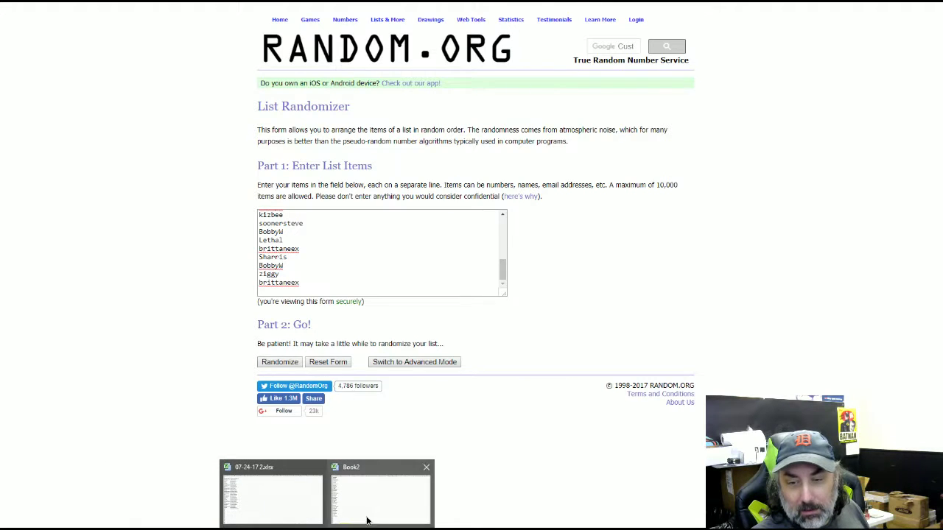
pyautogui.click(364, 516)
pyautogui.hotkey('ctrl', 'z')
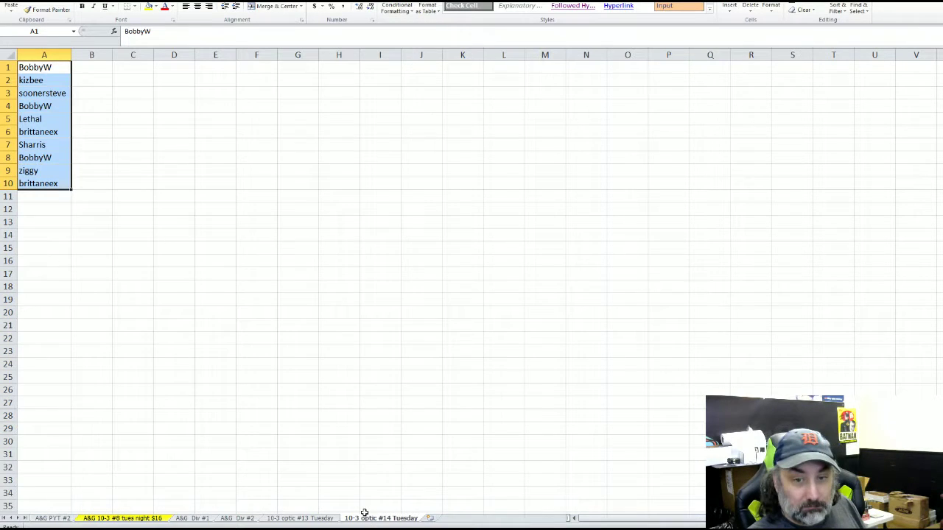
pyautogui.click(114, 143)
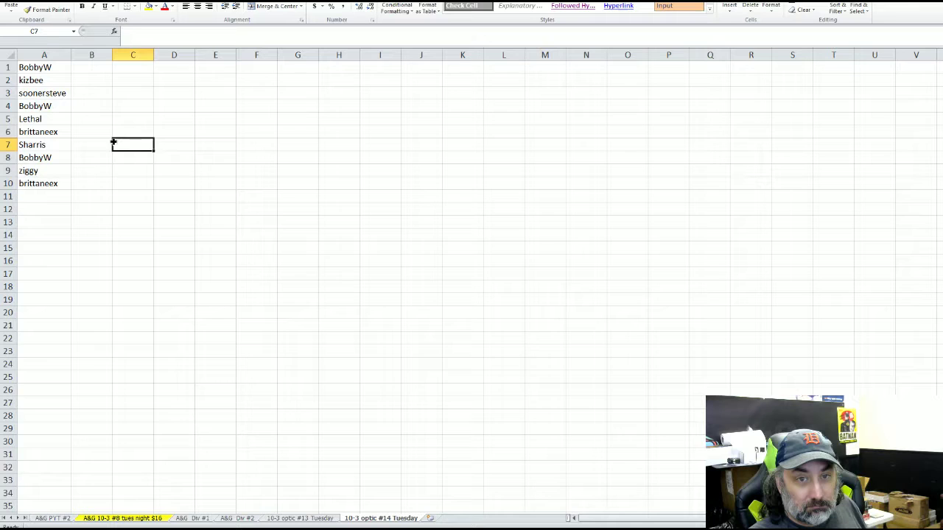
pyautogui.click(47, 70)
pyautogui.click(47, 95)
pyautogui.click(46, 146)
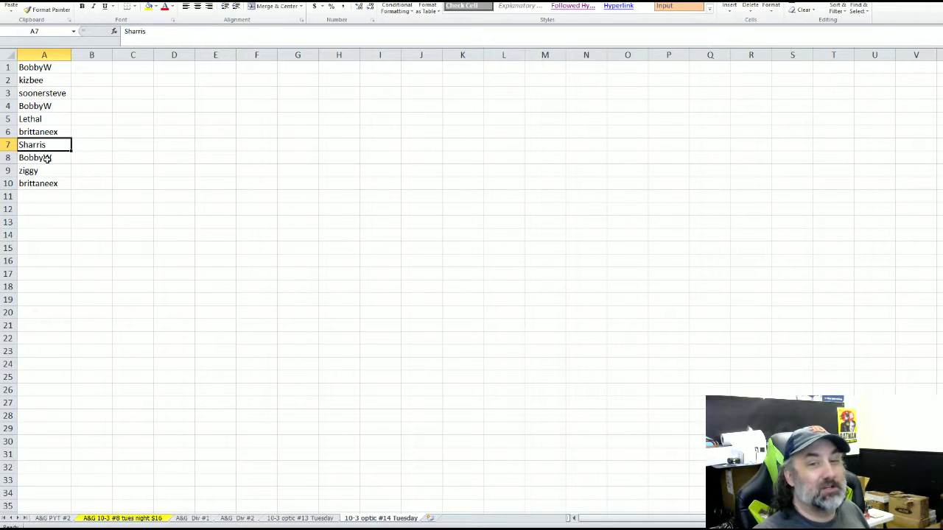
pyautogui.click(47, 158)
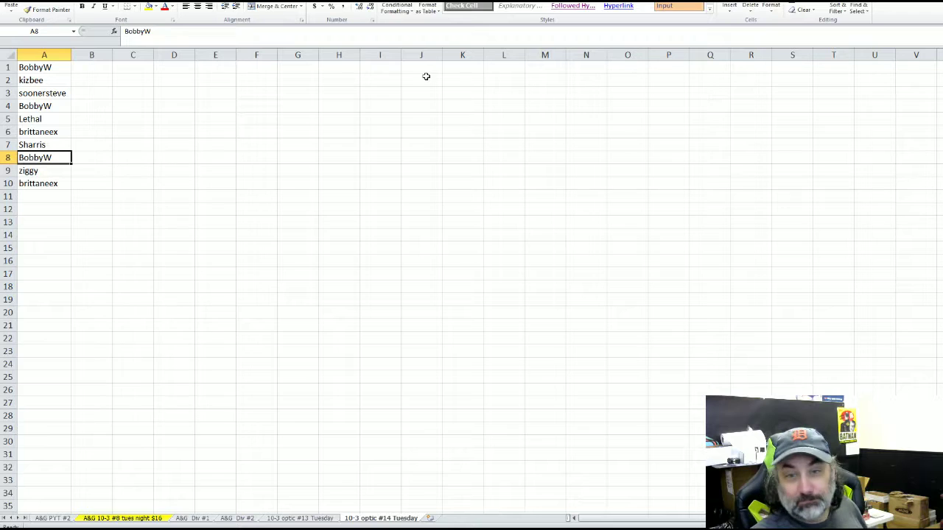
pyautogui.moveTo(28, 67); pyautogui.dragTo(66, 455)
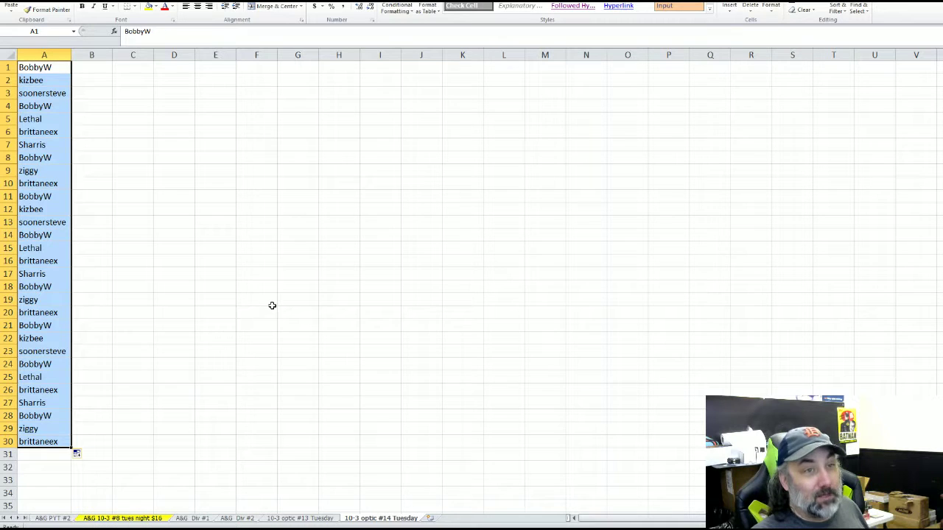
pyautogui.hotkey('ctrl', 'c')
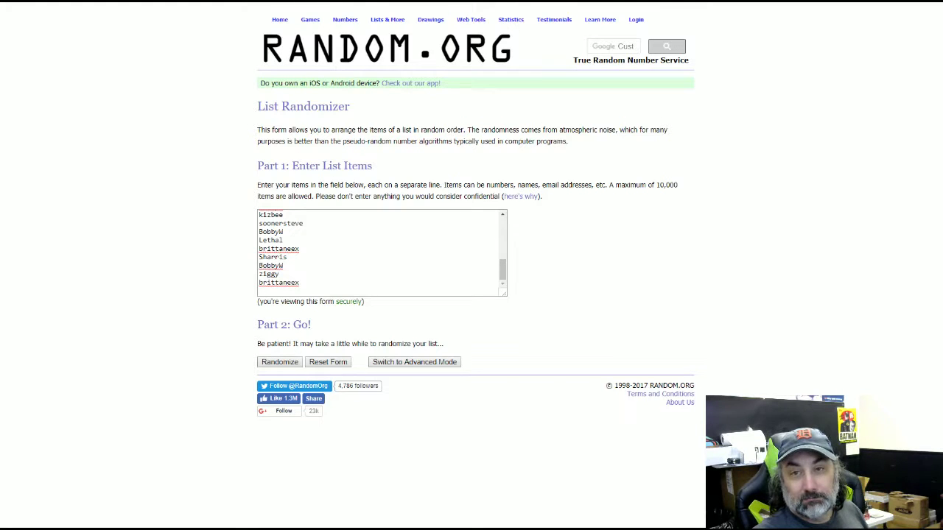
# - Randomize the entrant list on RANDOM.ORG 12 times
pyautogui.click(271, 360)
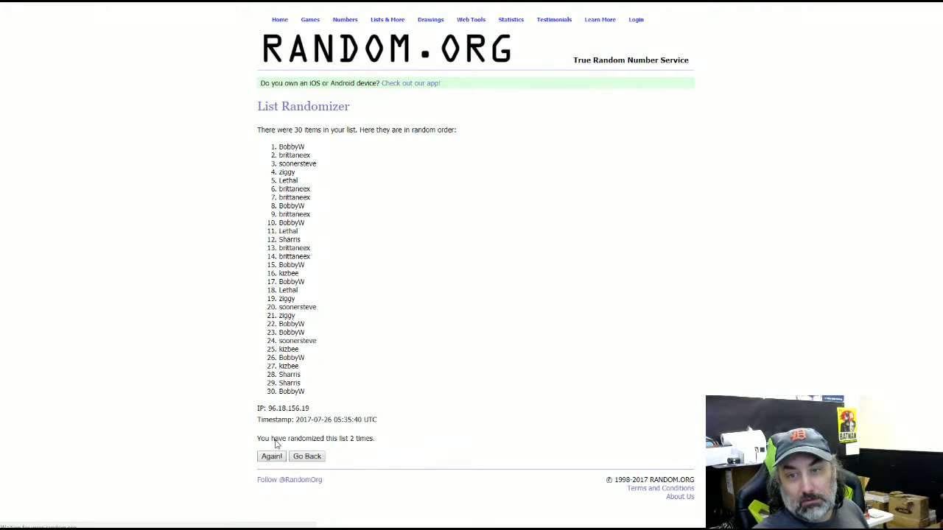
pyautogui.click(270, 457)
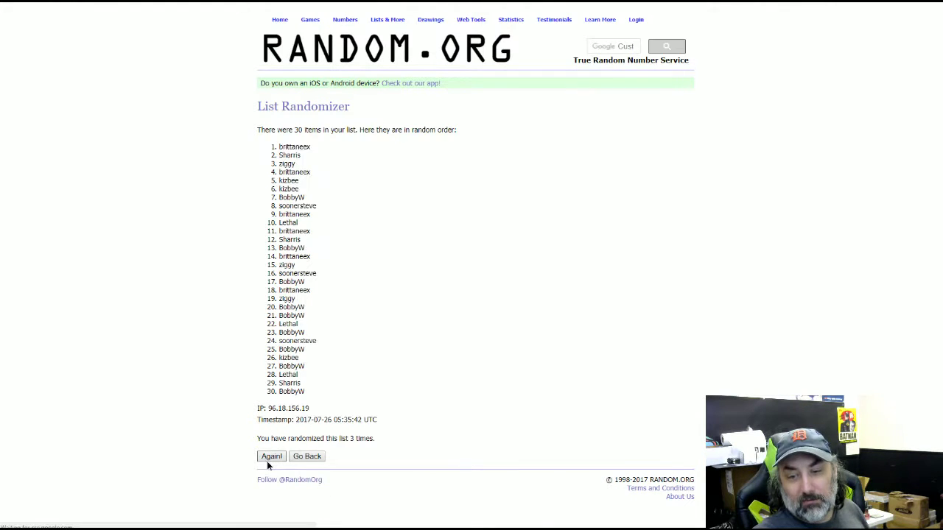
pyautogui.click(268, 461)
pyautogui.click(268, 460)
pyautogui.click(268, 460)
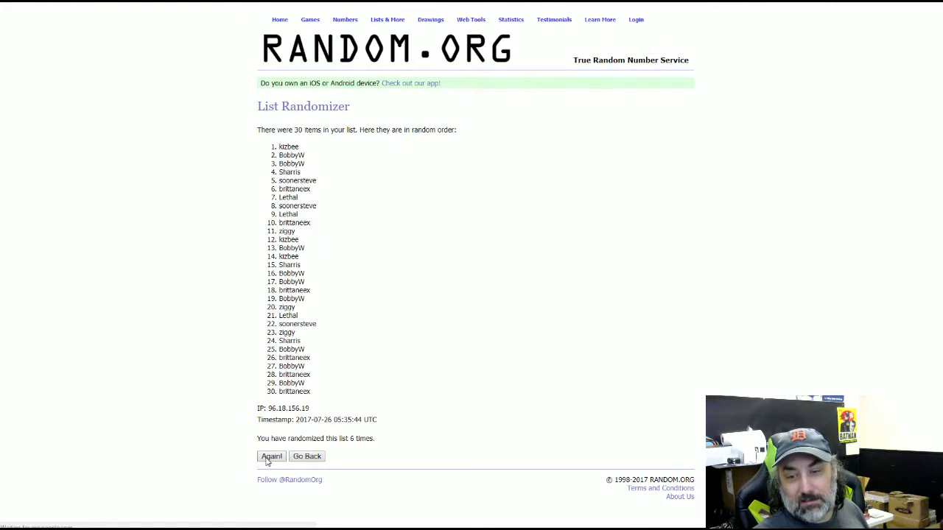
pyautogui.click(268, 460)
pyautogui.click(267, 460)
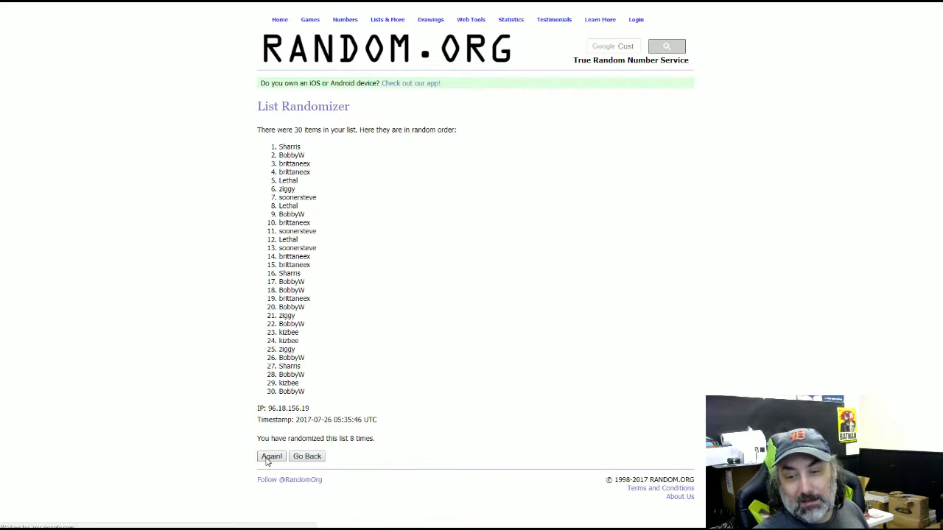
pyautogui.click(267, 461)
pyautogui.click(267, 460)
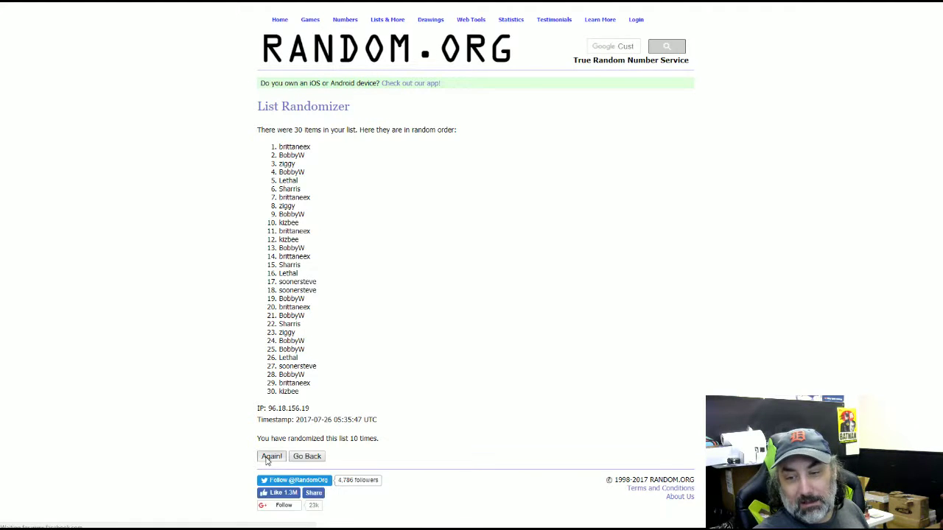
pyautogui.click(267, 460)
pyautogui.click(267, 461)
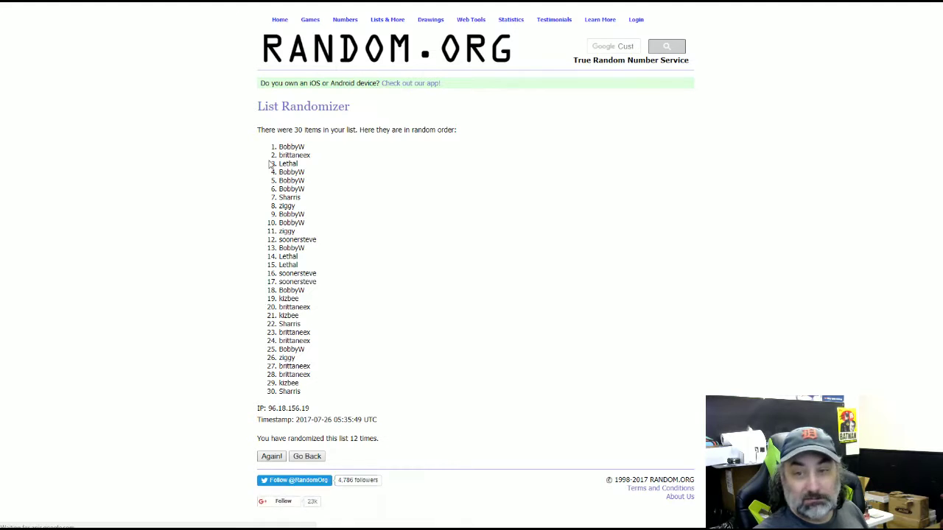
# - Copy the randomized entrant list and paste it as plain text over column A in Excel's Book2, starting at A1
pyautogui.moveTo(280, 144); pyautogui.dragTo(317, 391)
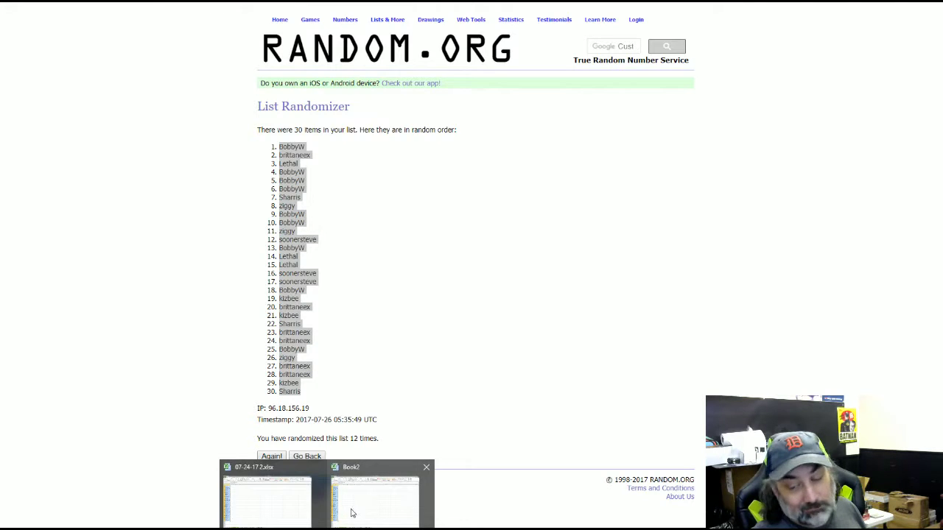
pyautogui.click(360, 508)
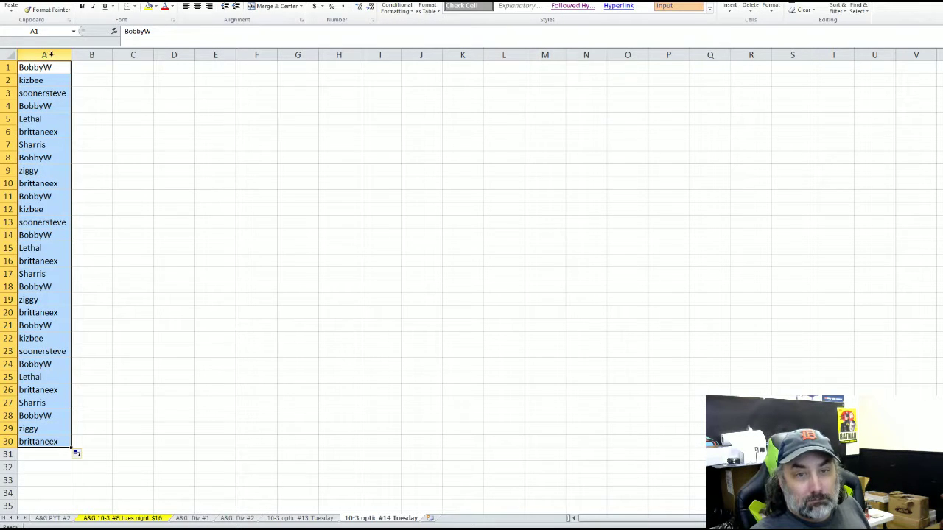
pyautogui.rightClick(43, 65)
pyautogui.click(74, 119)
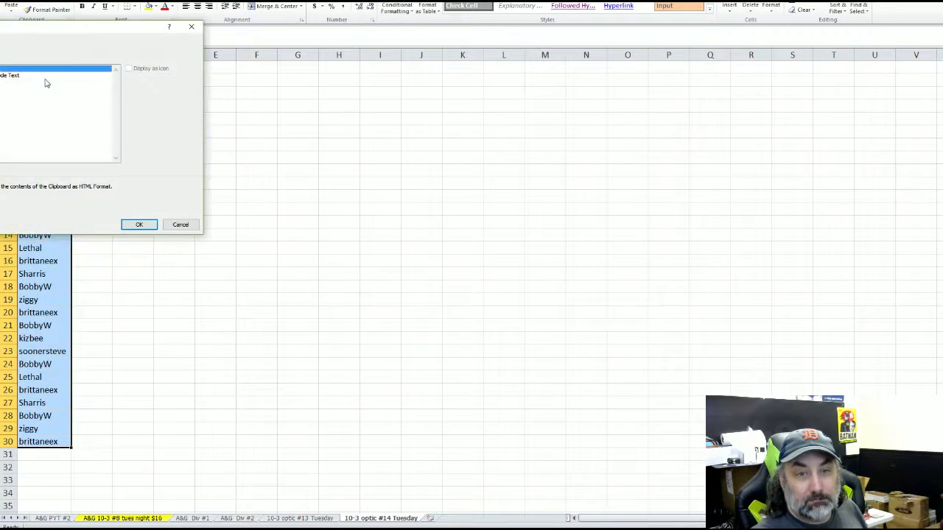
pyautogui.doubleClick(98, 113)
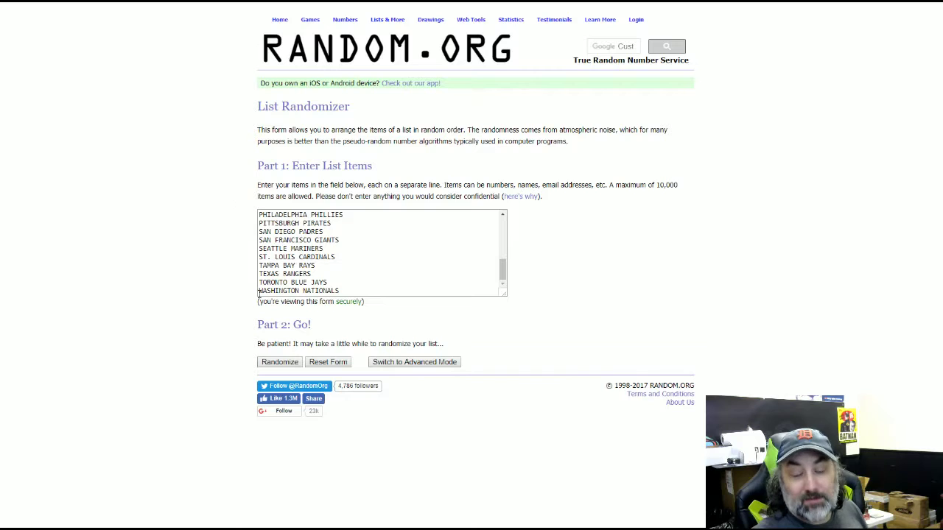
# - Randomize the MLB team list on RANDOM.ORG 12 times
pyautogui.click(279, 361)
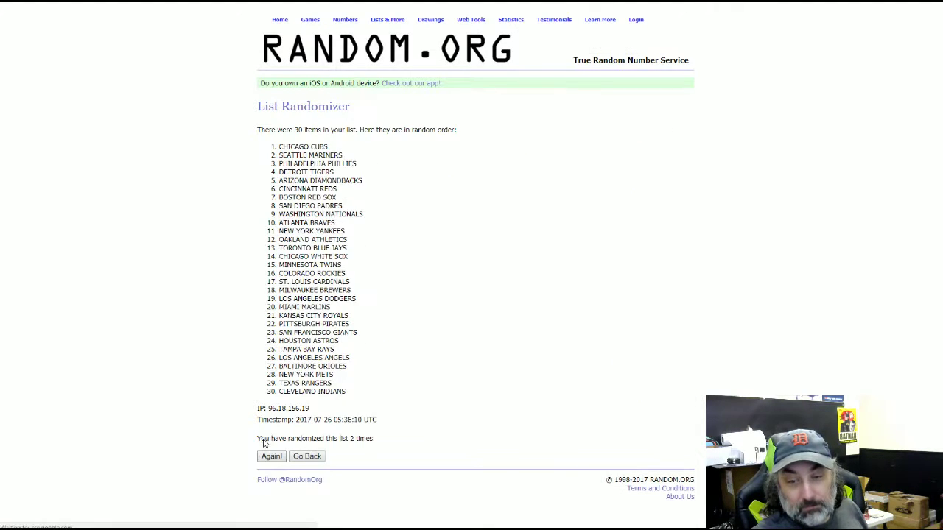
pyautogui.click(264, 458)
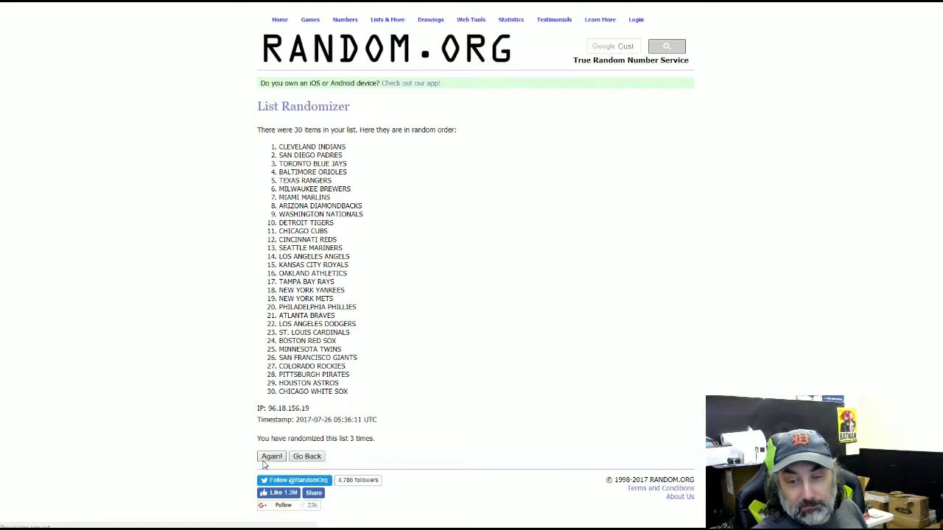
pyautogui.click(265, 458)
pyautogui.click(266, 458)
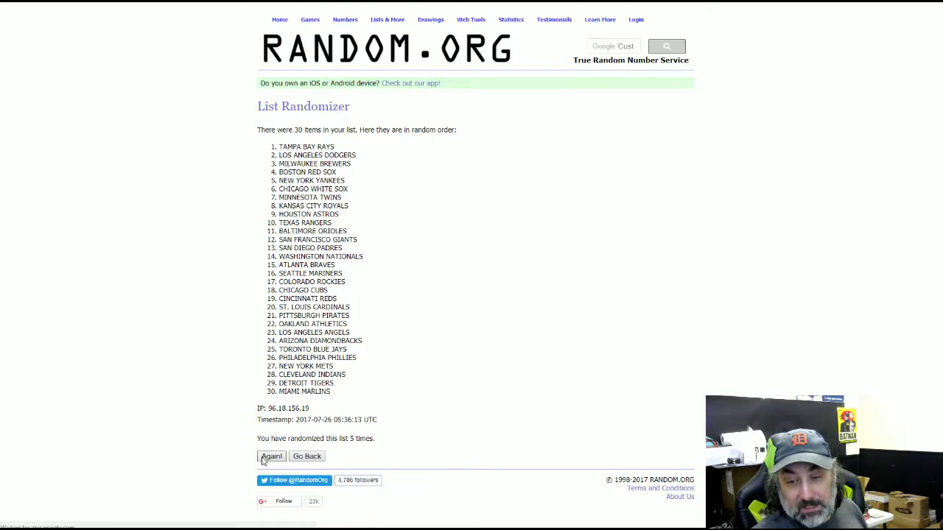
pyautogui.click(265, 457)
pyautogui.click(265, 458)
pyautogui.click(265, 458)
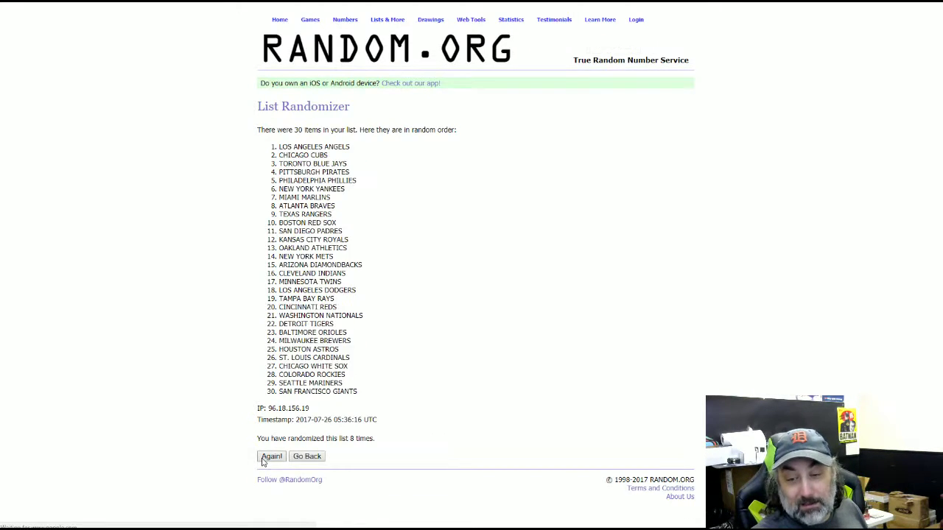
pyautogui.click(265, 458)
pyautogui.click(265, 458)
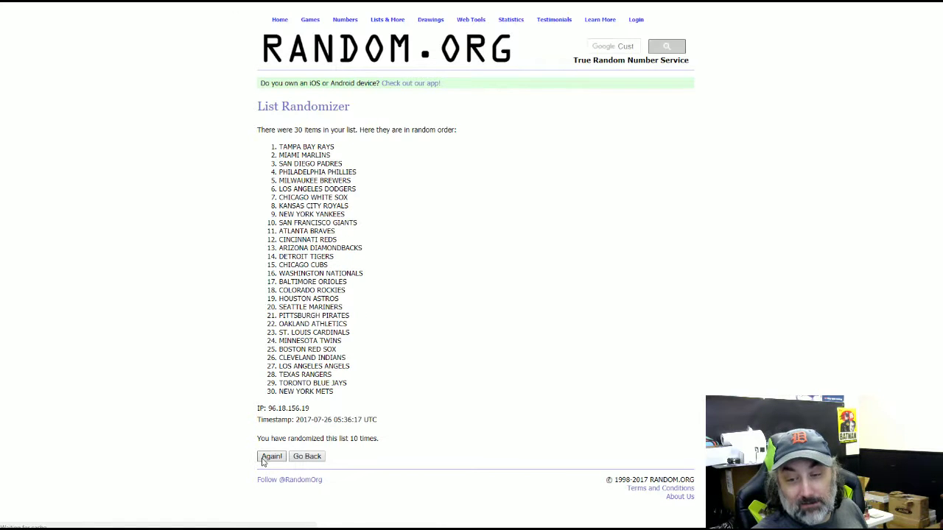
pyautogui.click(266, 458)
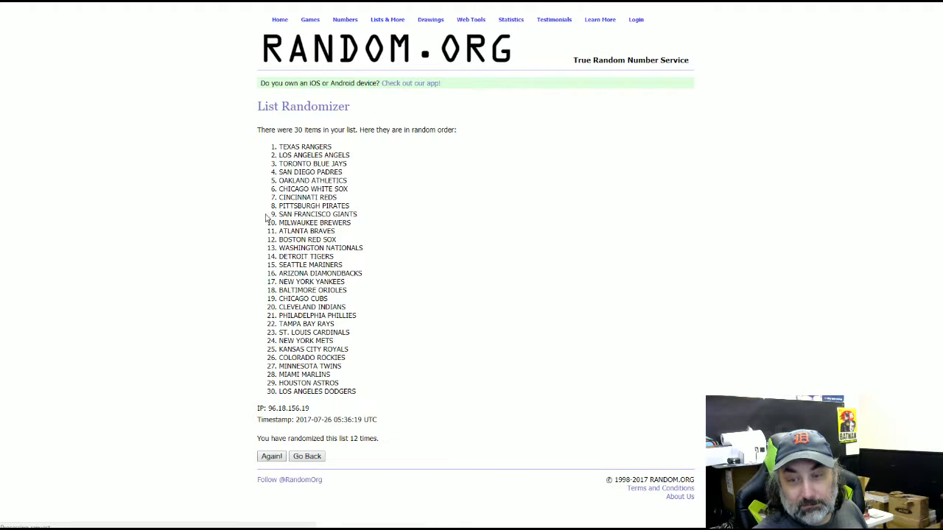
# - Copy the randomized MLB team list, paste it as plain text into Excel's Book2 starting at B1, and autofit column B's width
pyautogui.moveTo(279, 146)
pyautogui.mouseDown()
pyautogui.moveTo(317, 326)
pyautogui.moveTo(340, 385)
pyautogui.moveTo(357, 393)
pyautogui.mouseUp()
pyautogui.rightClick(319, 325)
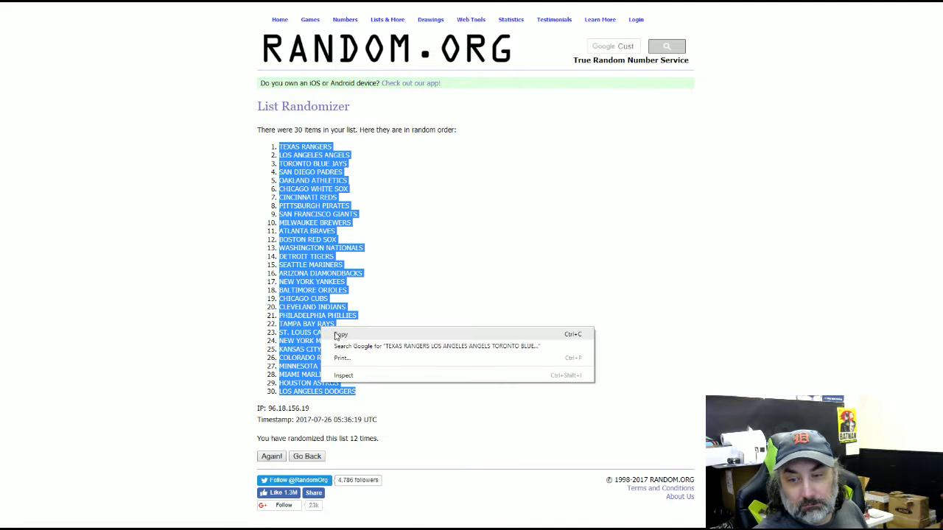
pyautogui.click(339, 333)
pyautogui.moveTo(328, 525)
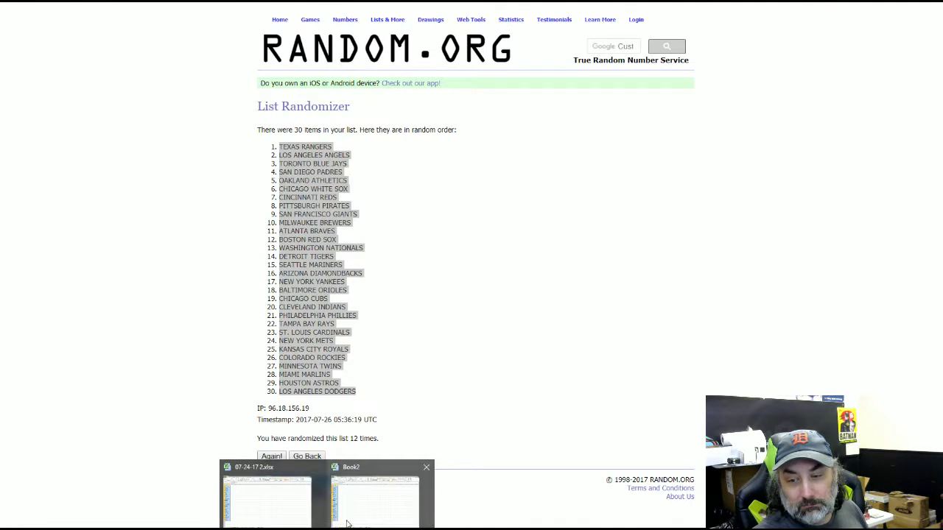
pyautogui.click(379, 494)
pyautogui.click(96, 67)
pyautogui.rightClick(96, 67)
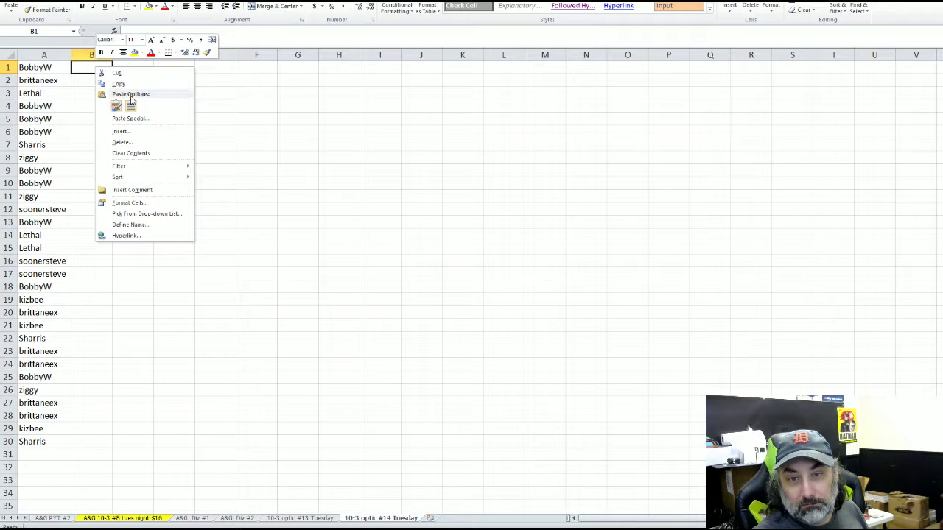
pyautogui.click(129, 117)
pyautogui.click(59, 64)
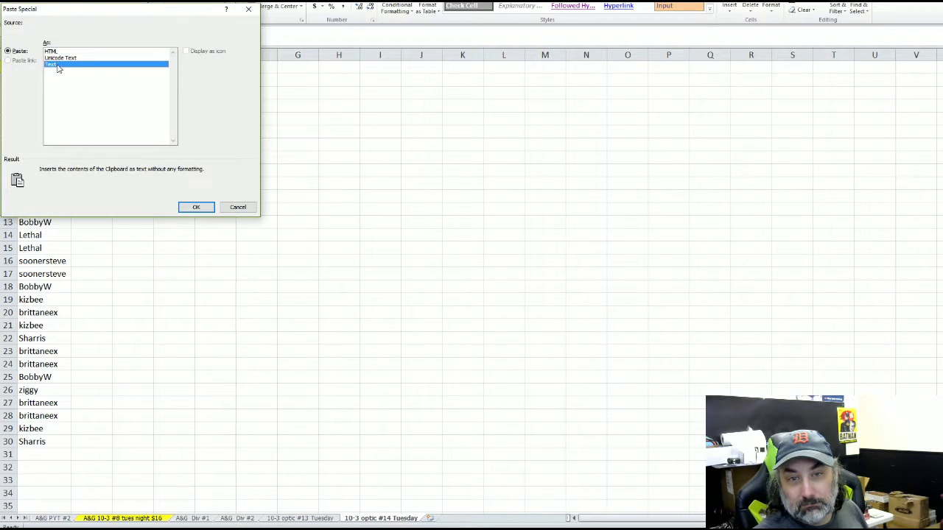
pyautogui.press('Return')
pyautogui.click(479, 258)
pyautogui.doubleClick(112, 54)
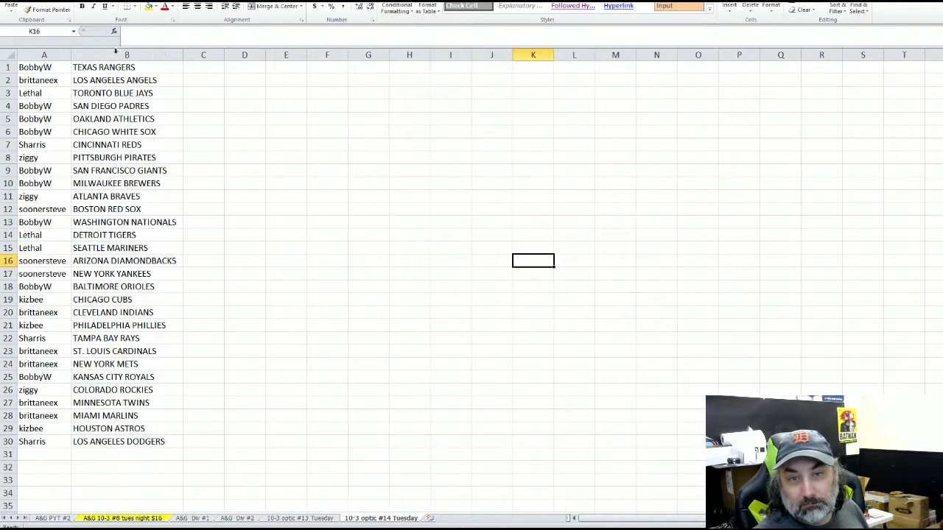
# - Sort the entrant and team pairs in A1:B30 from A to Z by the team names in column B
pyautogui.click(139, 130)
pyautogui.moveTo(137, 440); pyautogui.dragTo(37, 67)
pyautogui.click(837, 9)
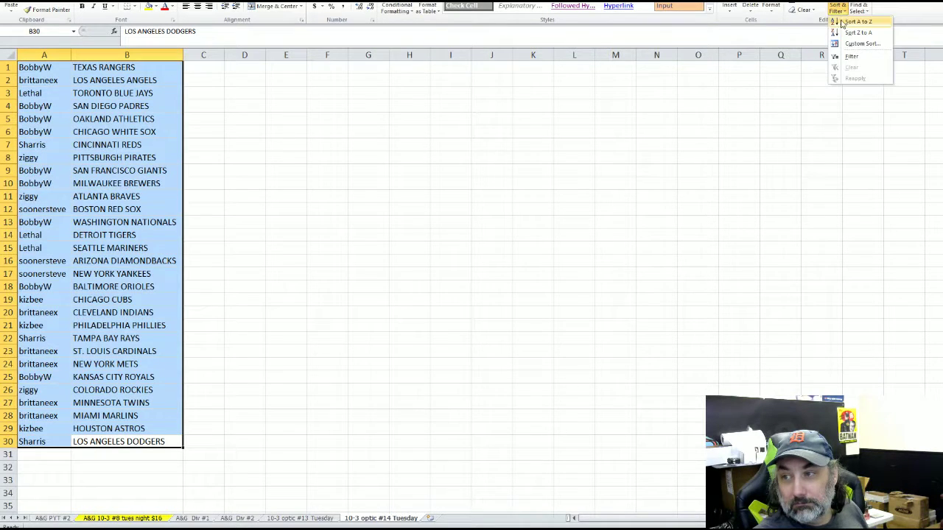
pyautogui.click(845, 24)
# - Review the sorted pairings row by row from row 1 to row 30, checking which entrant has each team
pyautogui.click(38, 67)
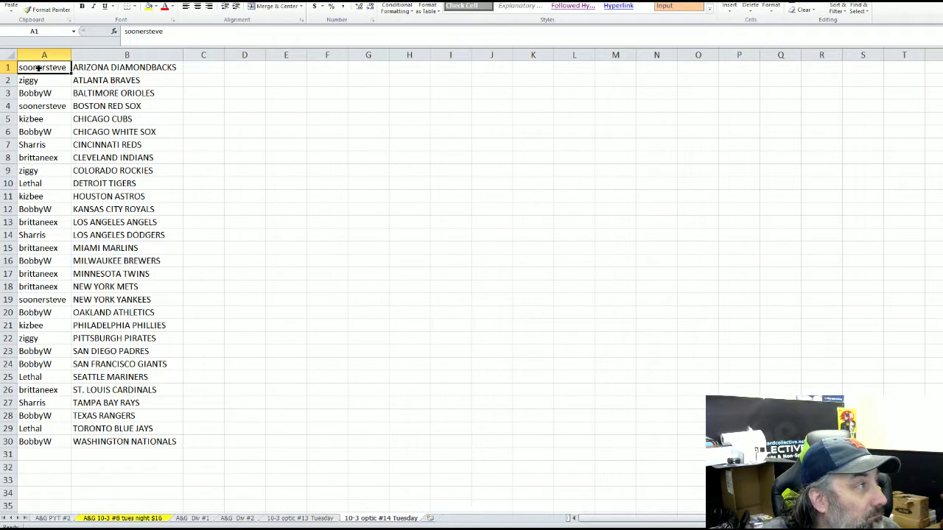
pyautogui.moveTo(38, 67); pyautogui.dragTo(91, 182)
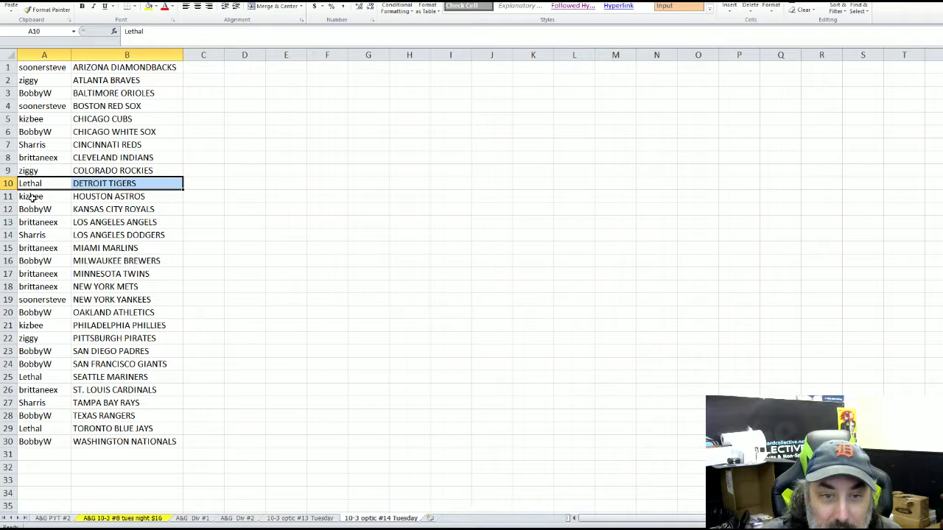
pyautogui.moveTo(32, 196); pyautogui.dragTo(93, 219)
pyautogui.moveTo(38, 234); pyautogui.dragTo(103, 233)
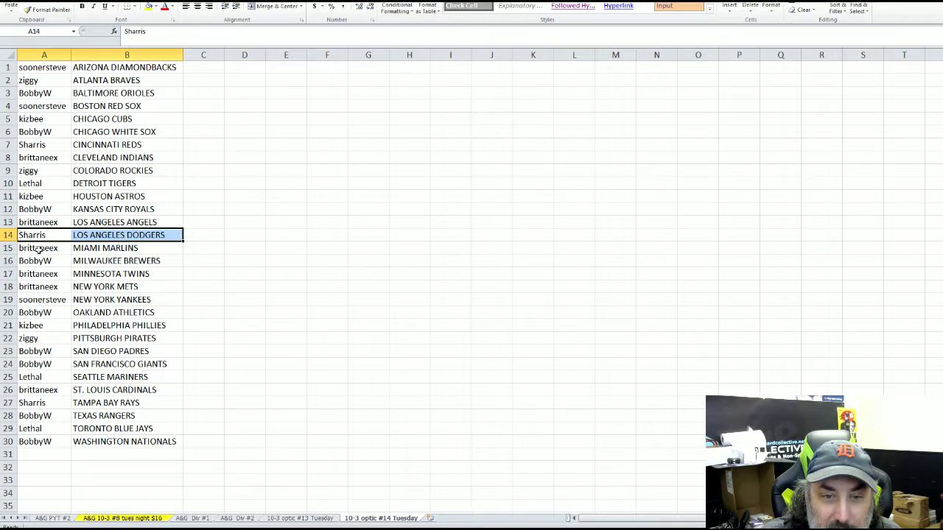
pyautogui.moveTo(38, 249); pyautogui.dragTo(59, 286)
pyautogui.click(62, 264)
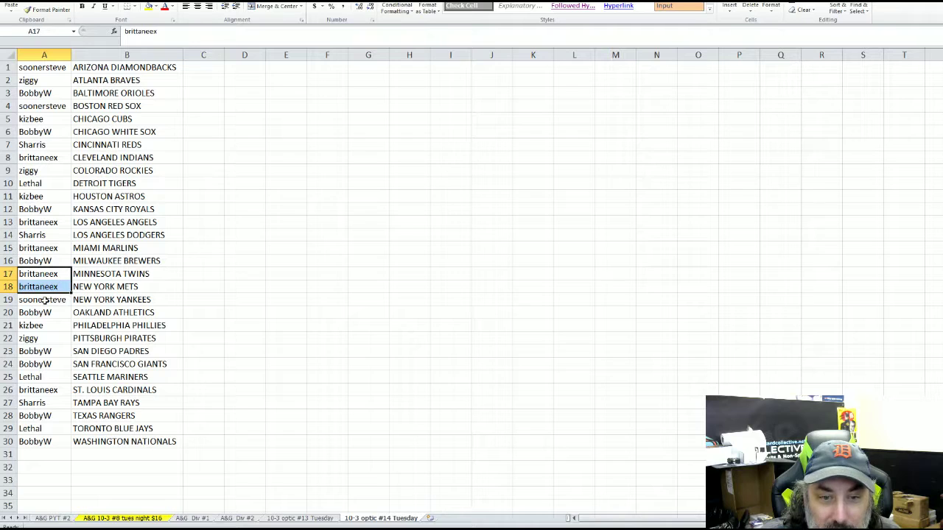
pyautogui.click(44, 300)
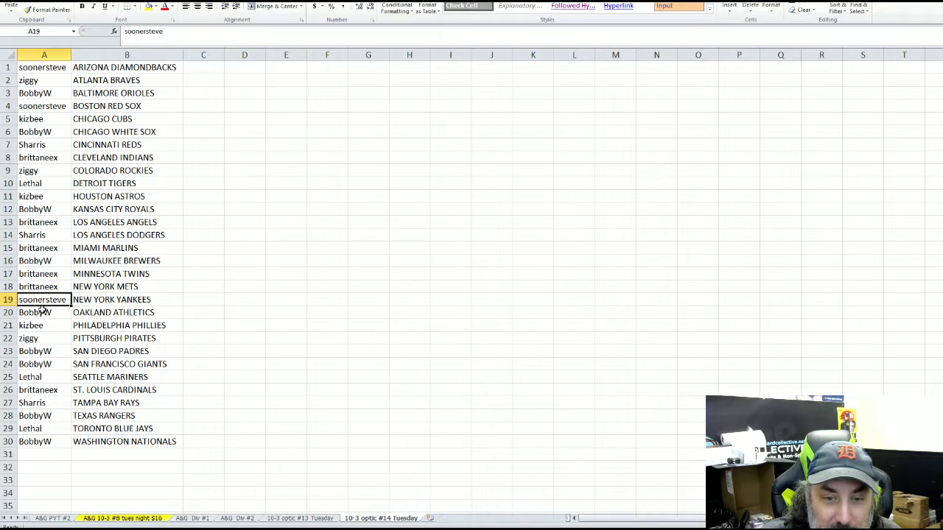
pyautogui.click(42, 312)
pyautogui.click(36, 326)
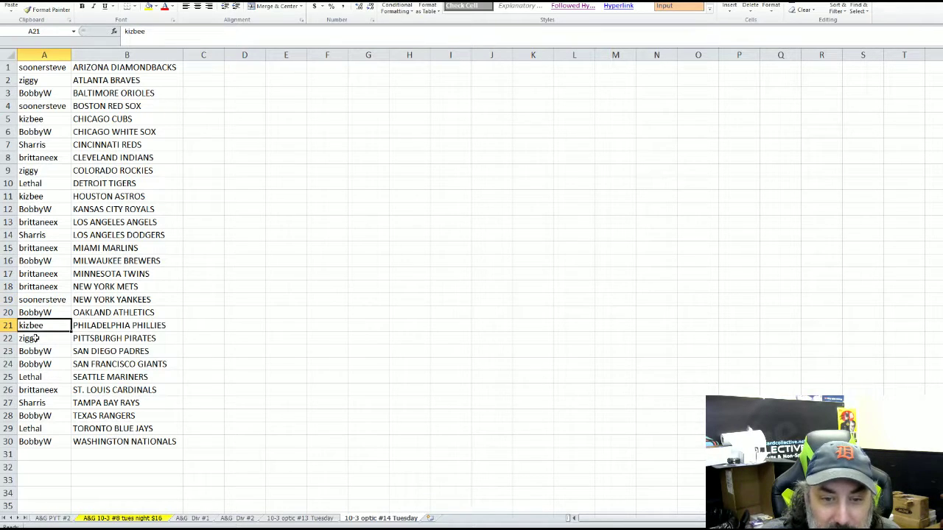
pyautogui.click(33, 338)
pyautogui.click(32, 352)
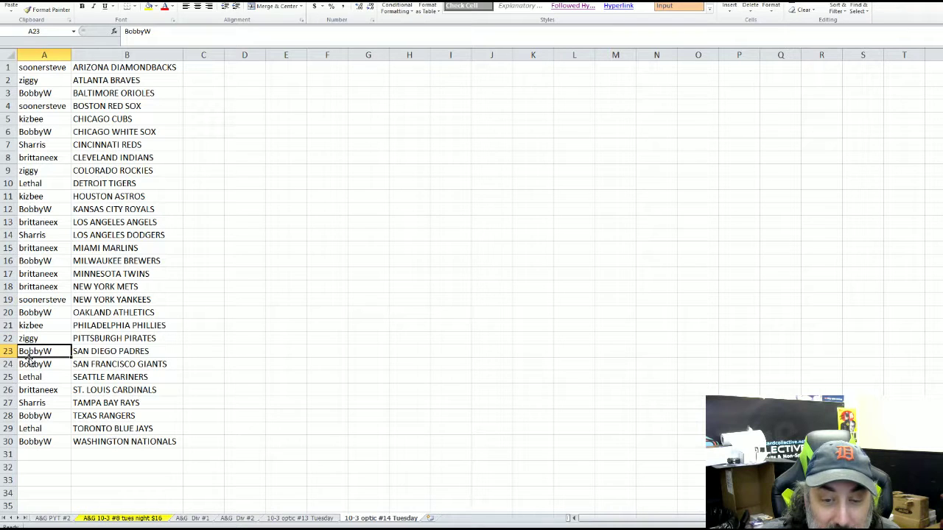
pyautogui.click(31, 364)
pyautogui.click(32, 377)
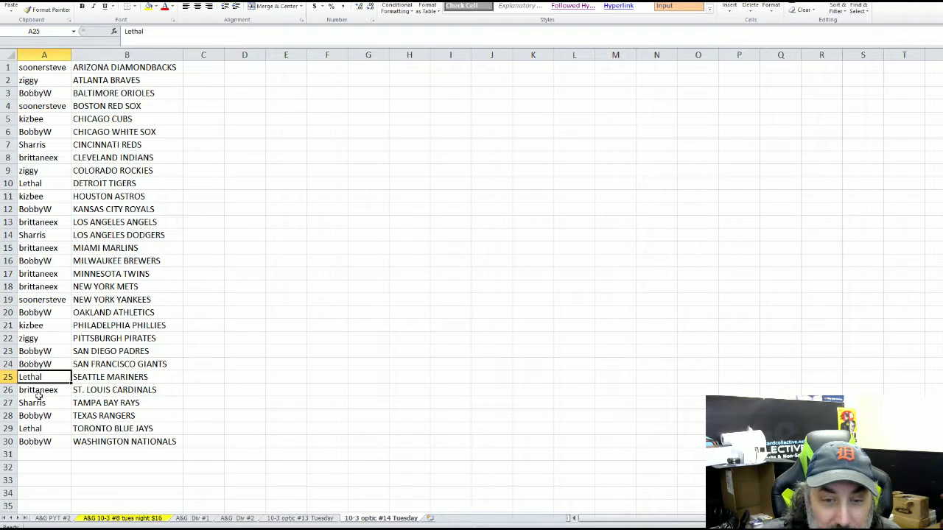
pyautogui.click(37, 391)
pyautogui.click(34, 403)
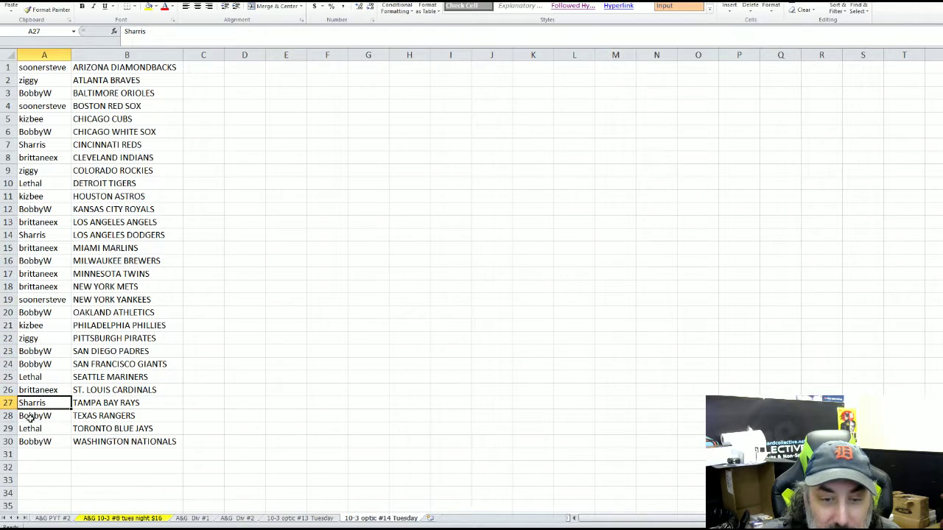
pyautogui.click(31, 416)
pyautogui.click(22, 429)
pyautogui.click(22, 442)
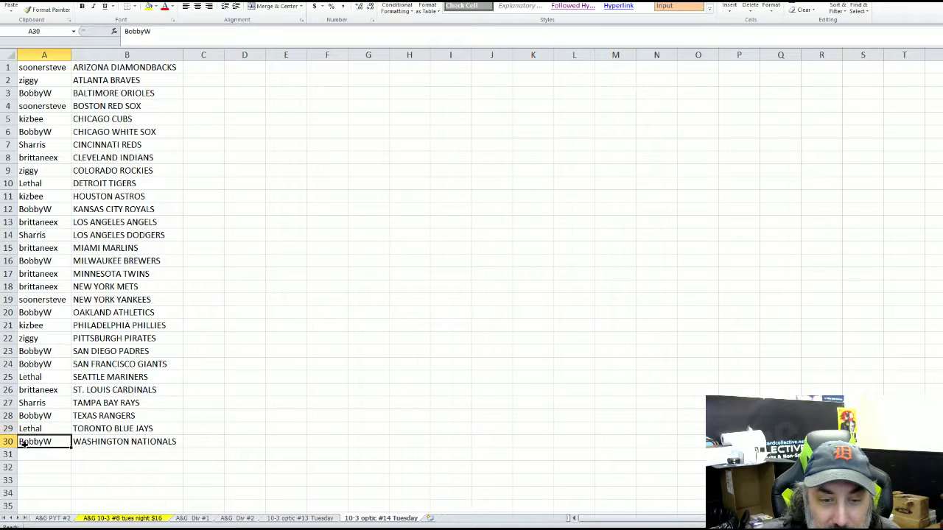